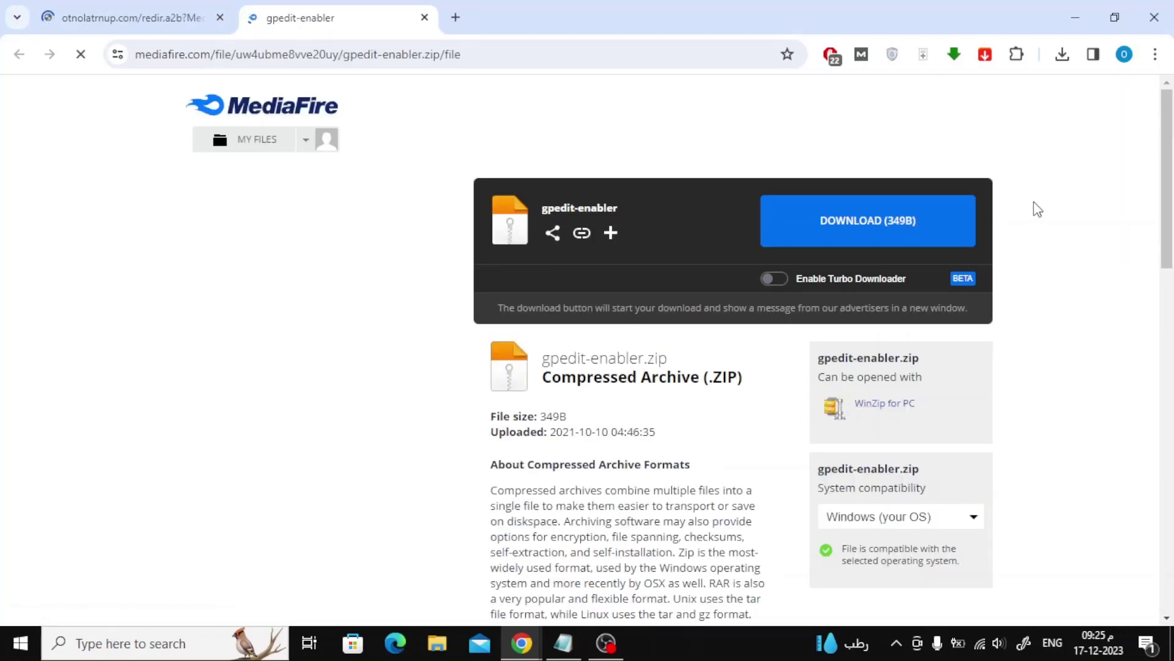
# Download gpedit-enabler.zip (349B) from MediaFire and close the ad redirect tab
pyautogui.click(918, 237)
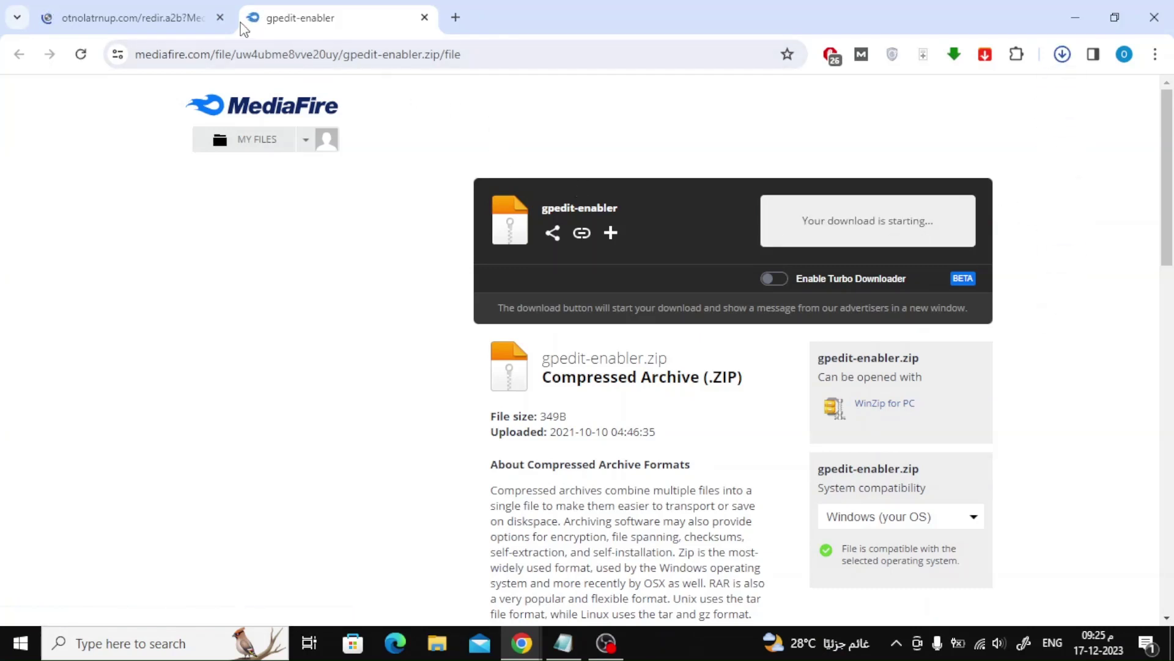
pyautogui.click(220, 17)
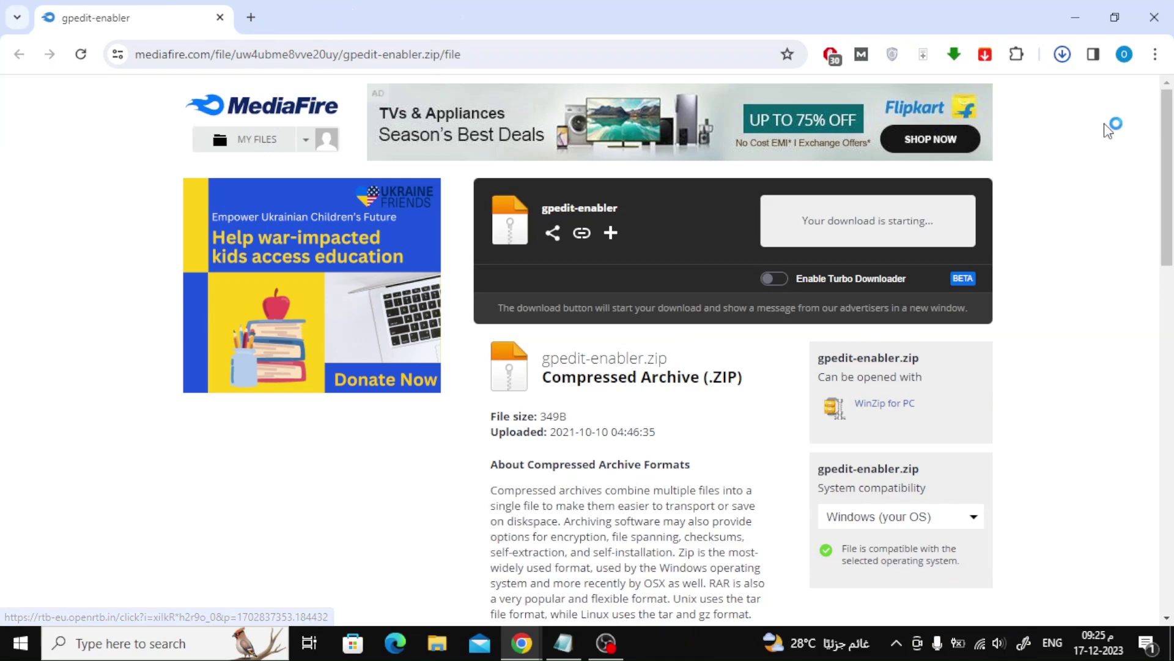
# Extract gpedit-enabler (1) here and bring up the batch file's Run as administrator option
pyautogui.rightClick(556, 270)
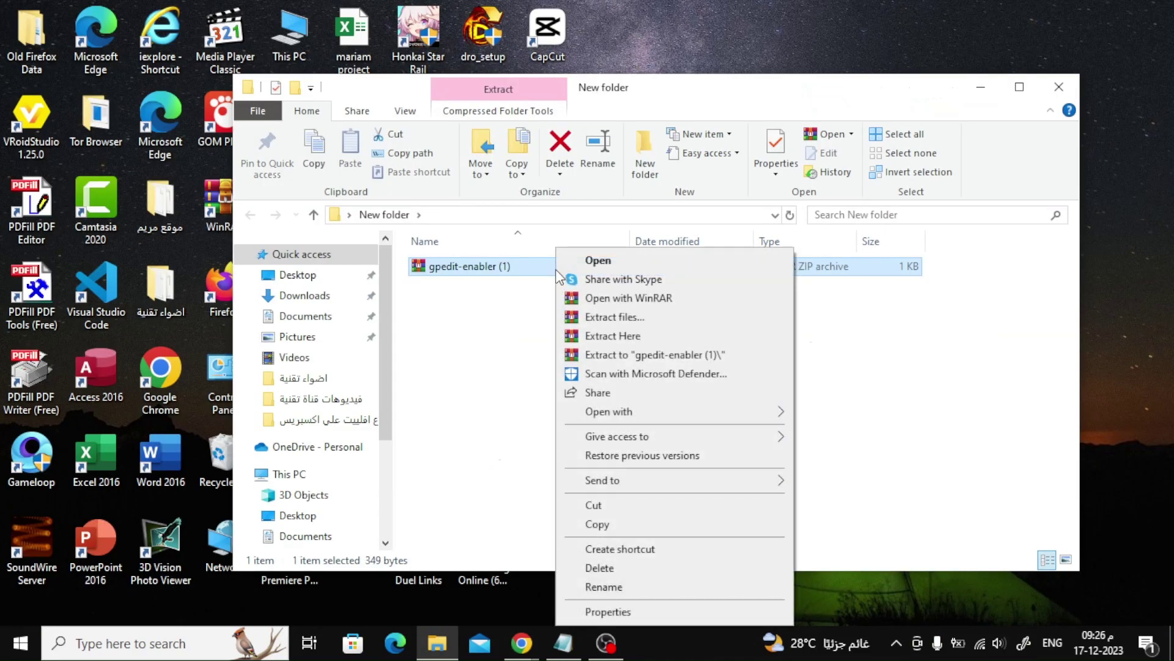
pyautogui.click(646, 336)
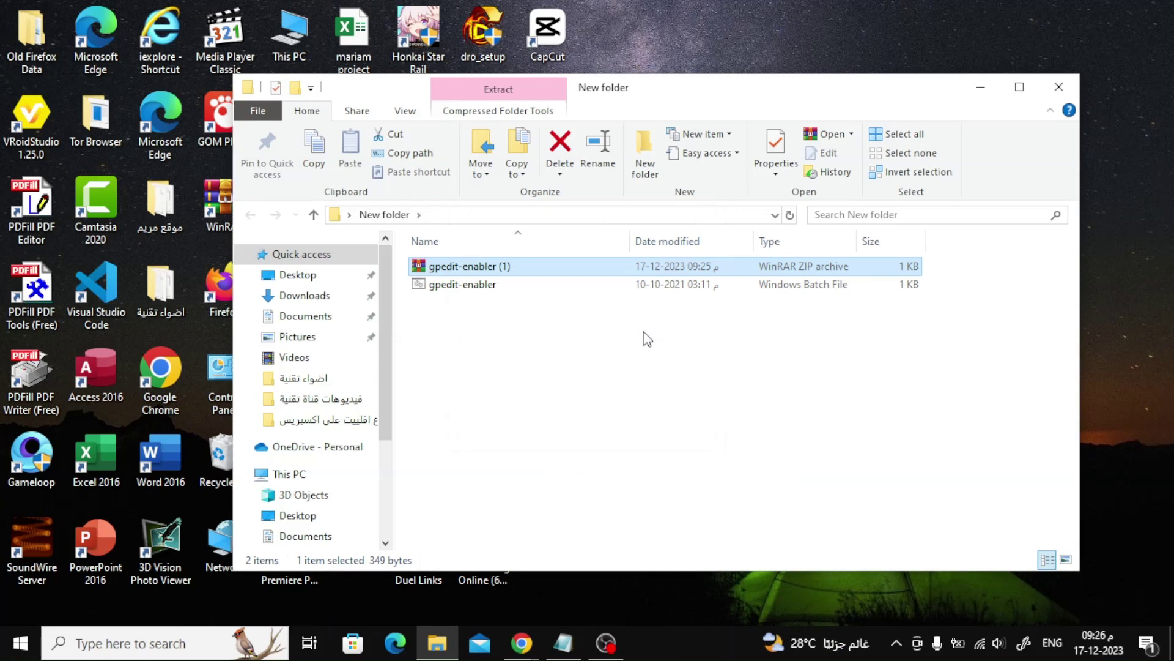
pyautogui.click(645, 337)
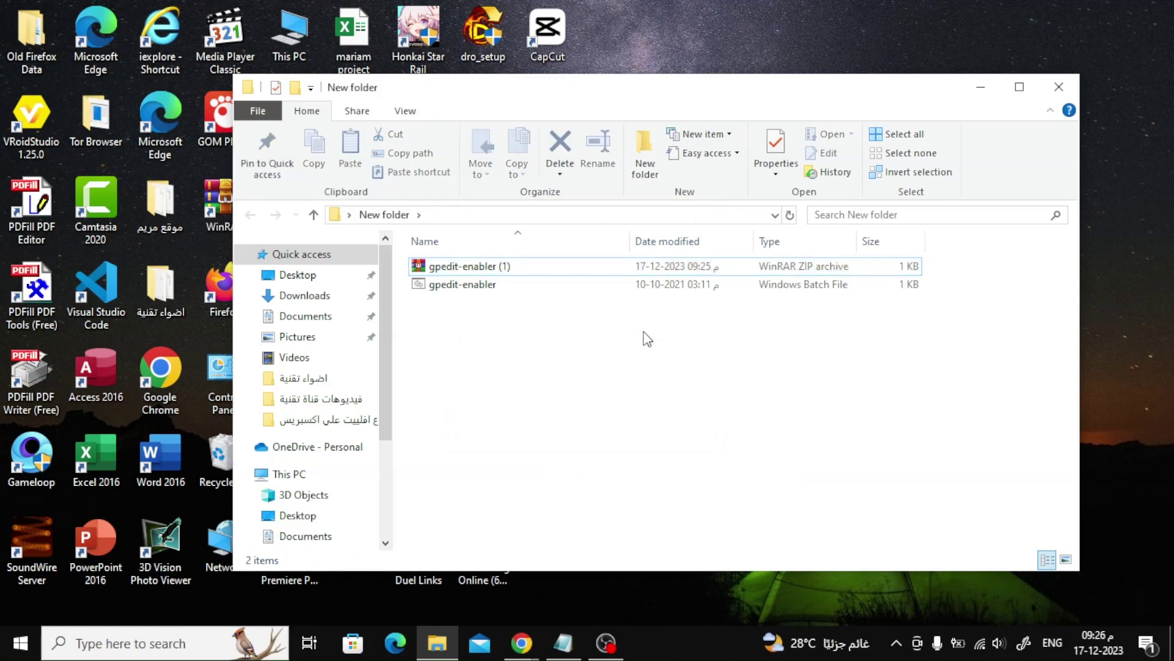
pyautogui.rightClick(523, 286)
pyautogui.click(515, 285)
pyautogui.rightClick(514, 286)
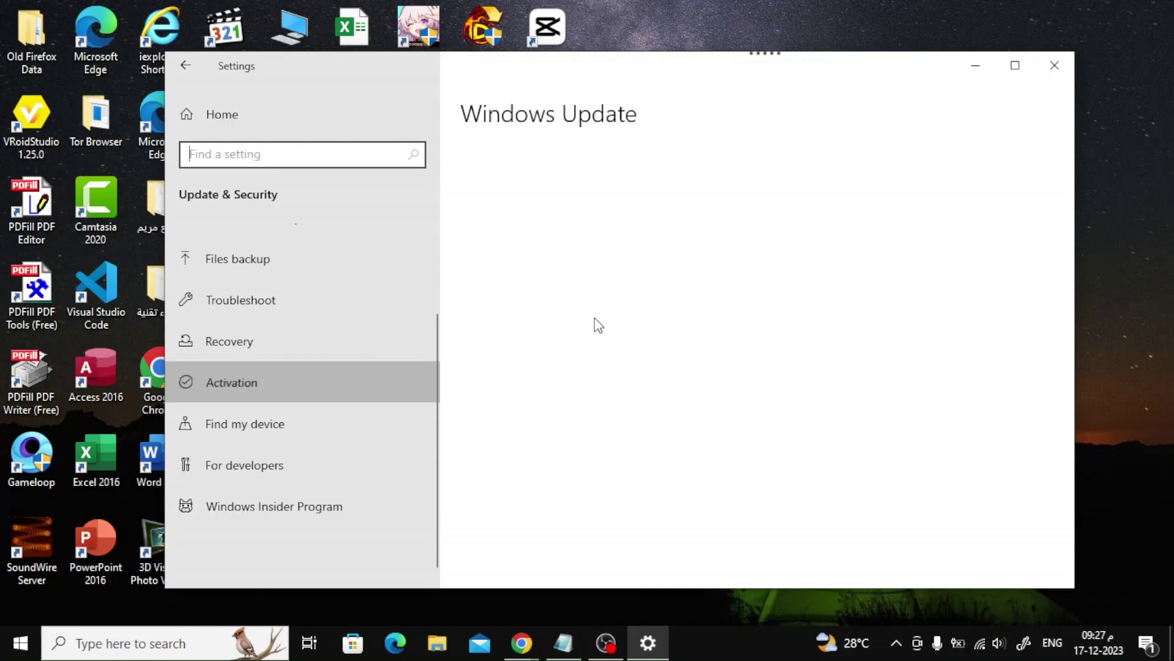
# Reopen Windows Settings and show the Activation page under Update & Security
pyautogui.hotkey('alt', 'F4')
pyautogui.click(21, 643)
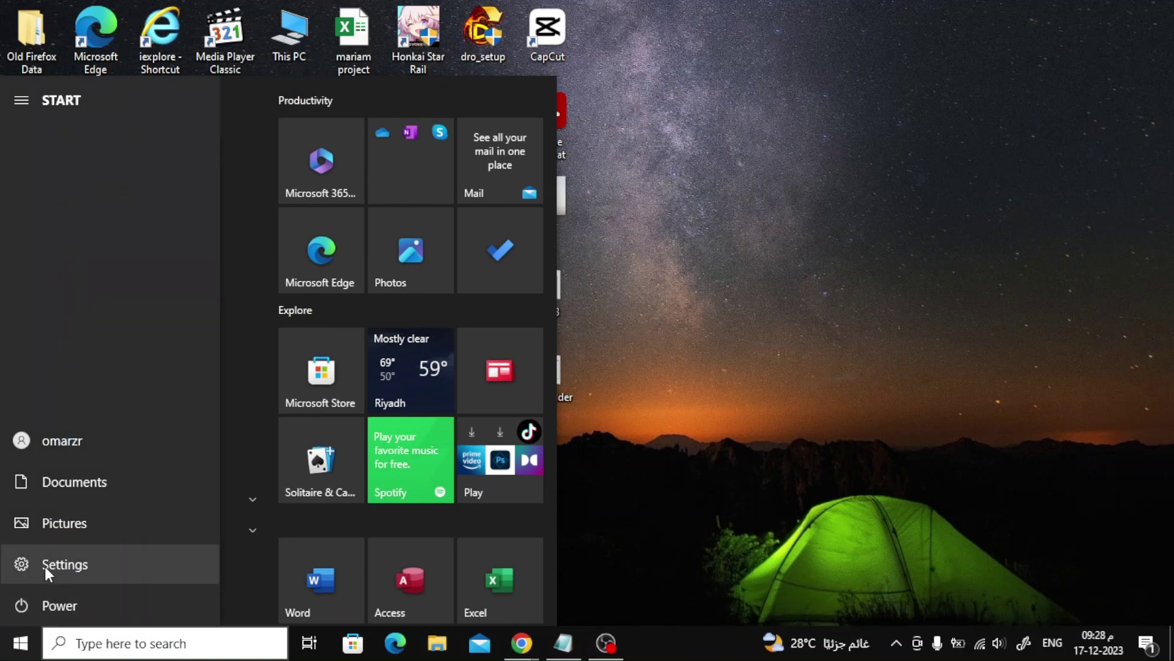
pyautogui.press('super+i')
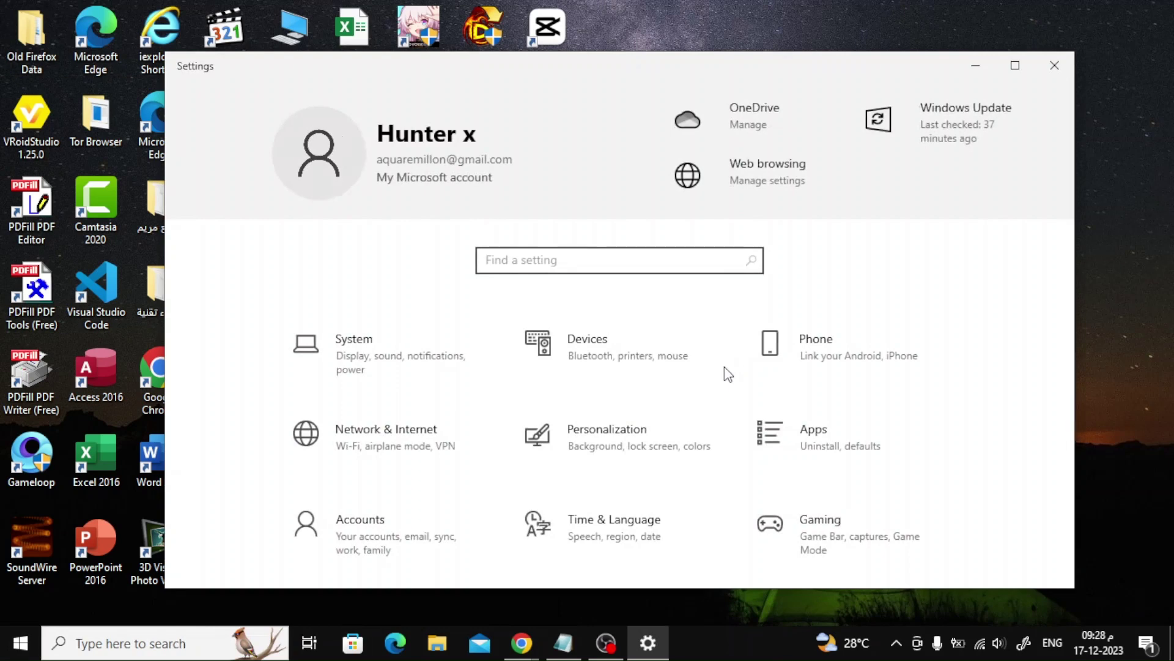
pyautogui.scroll(-2, 698, 375)
pyautogui.scroll(-2, 482, 484)
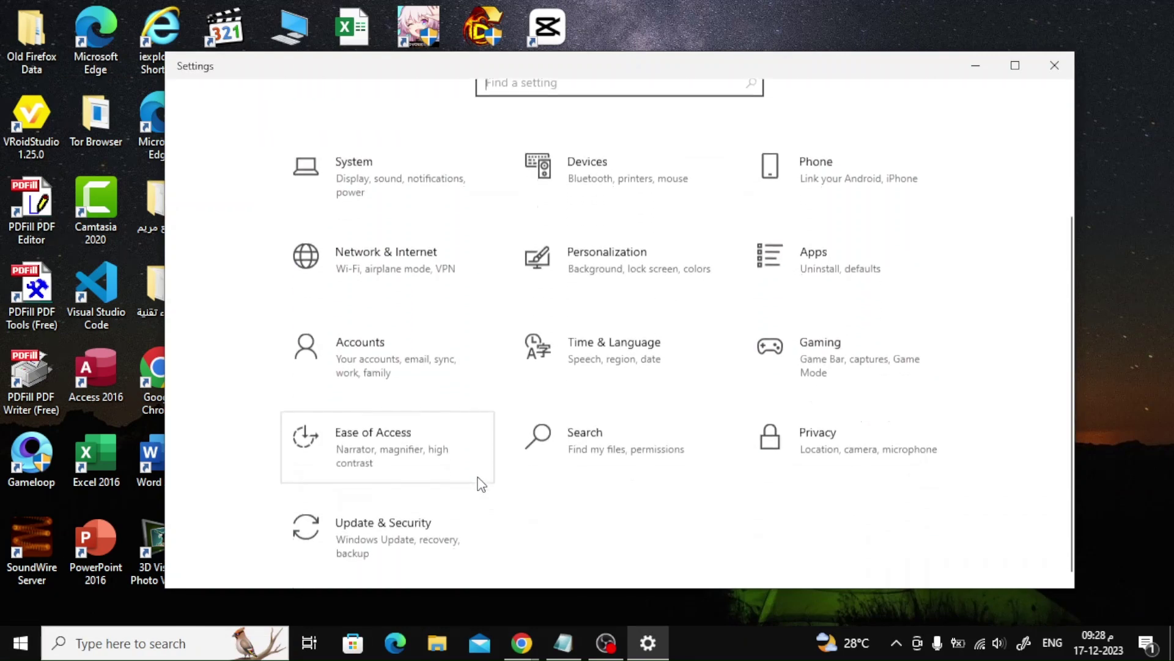
pyautogui.click(425, 513)
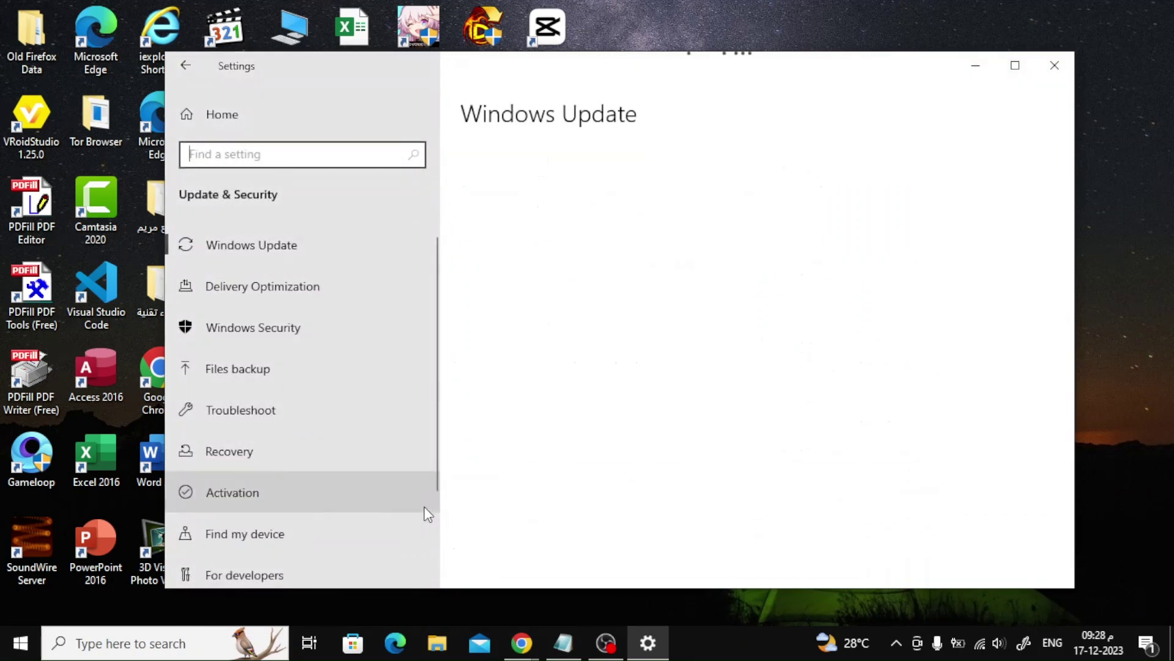
pyautogui.scroll(-2, 367, 330)
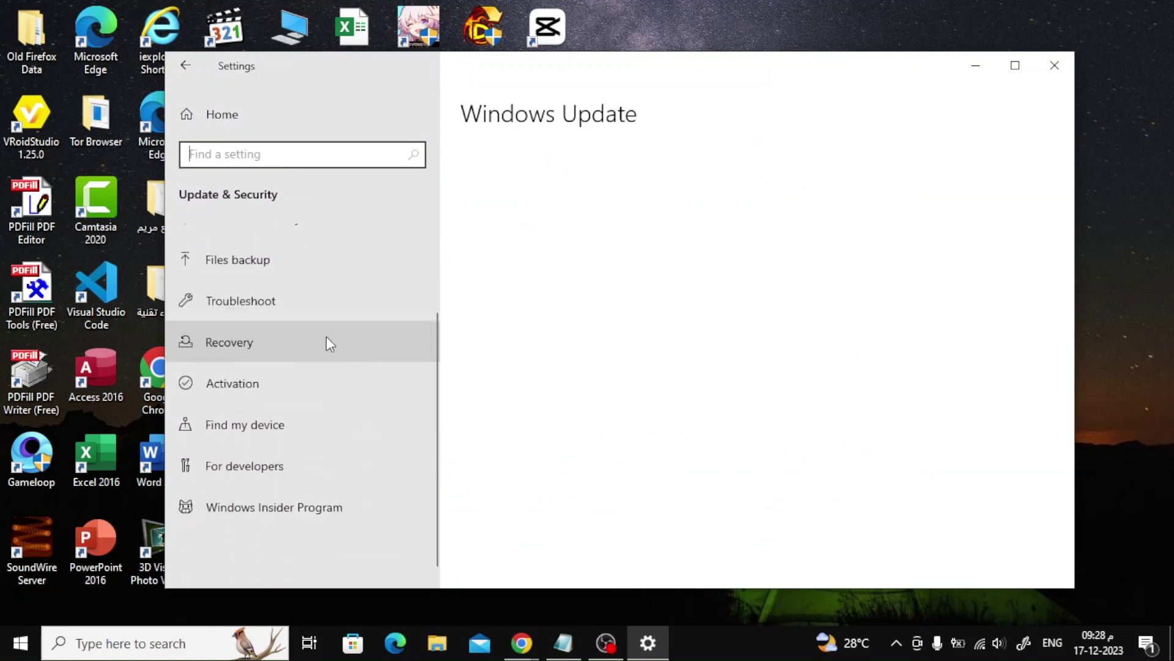
pyautogui.click(311, 393)
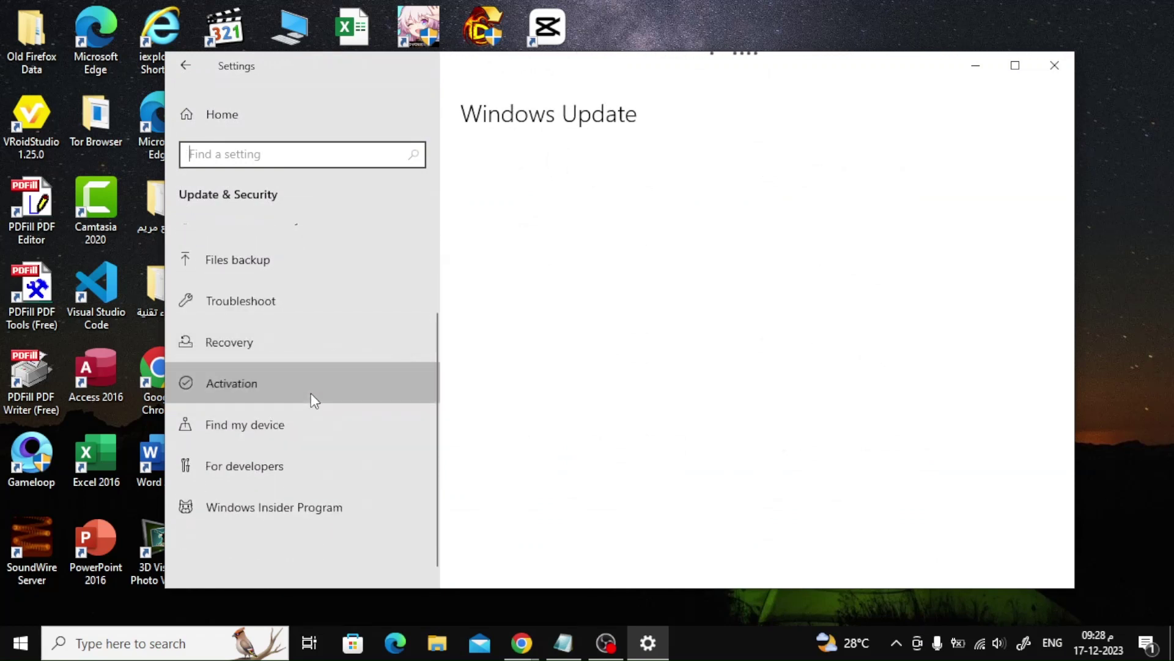